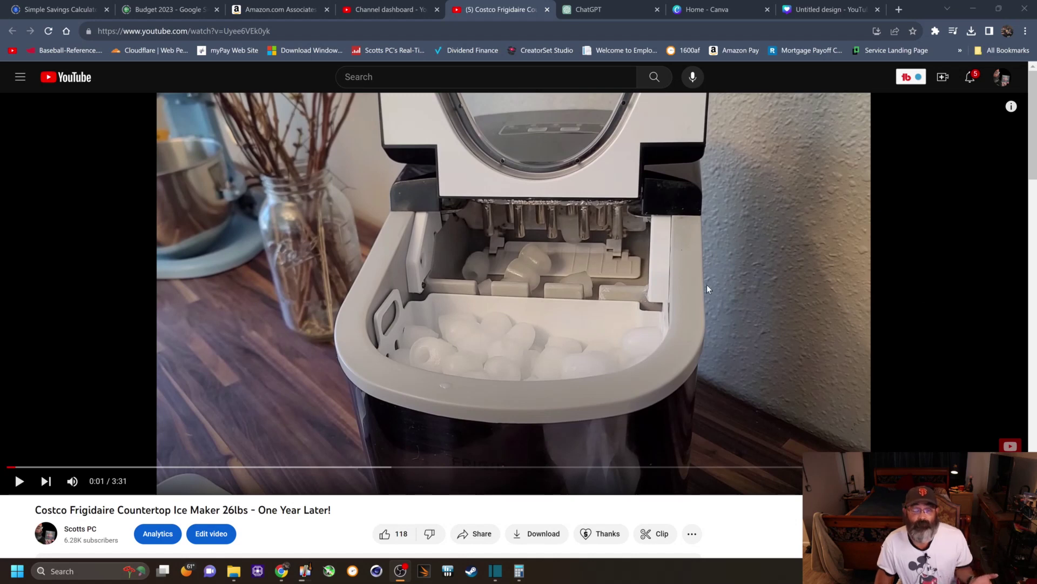
scroll(666, 289, down, 1)
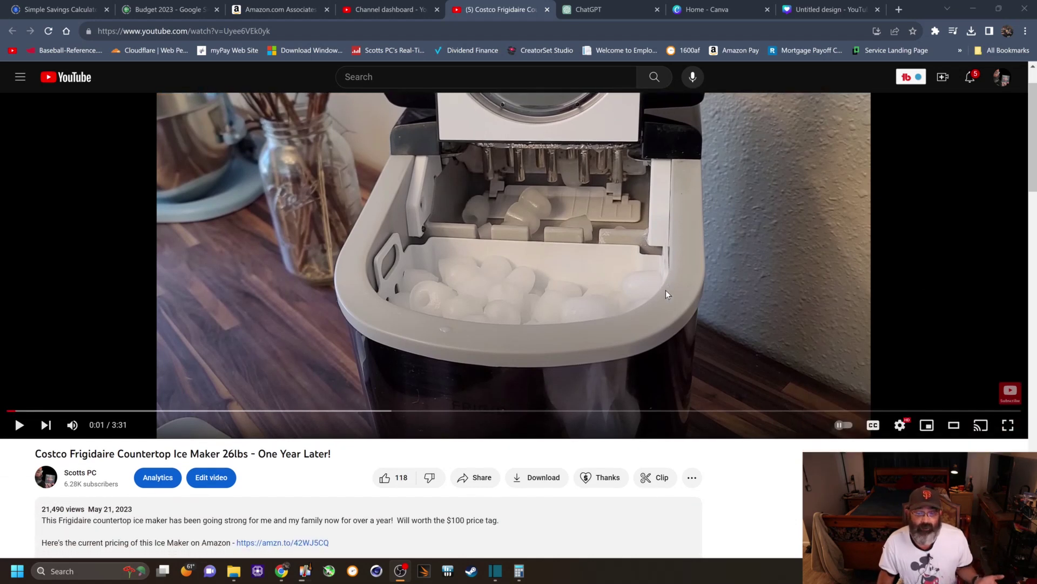
scroll(666, 290, down, 2)
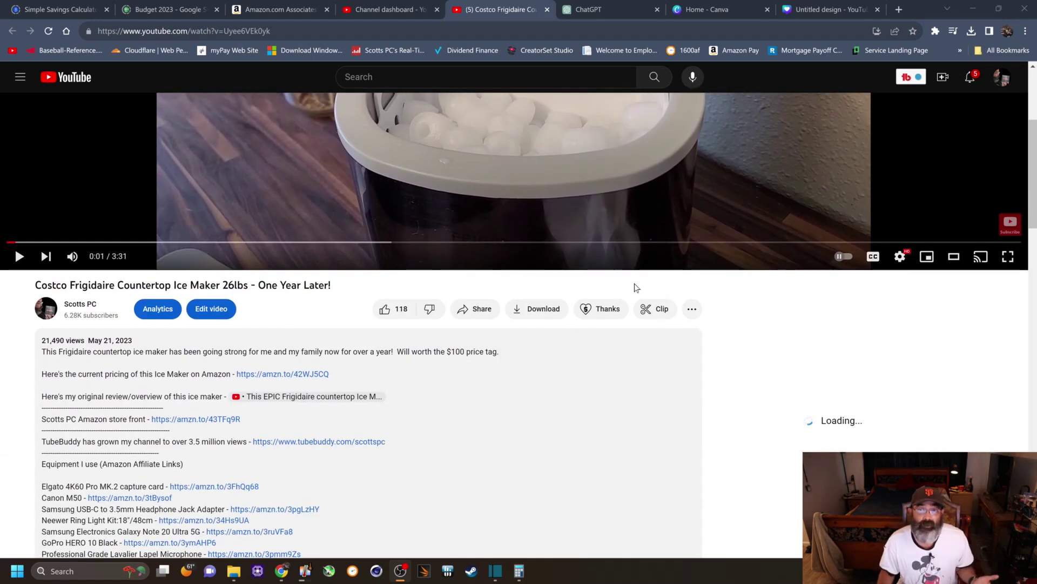
scroll(514, 316, down, 2)
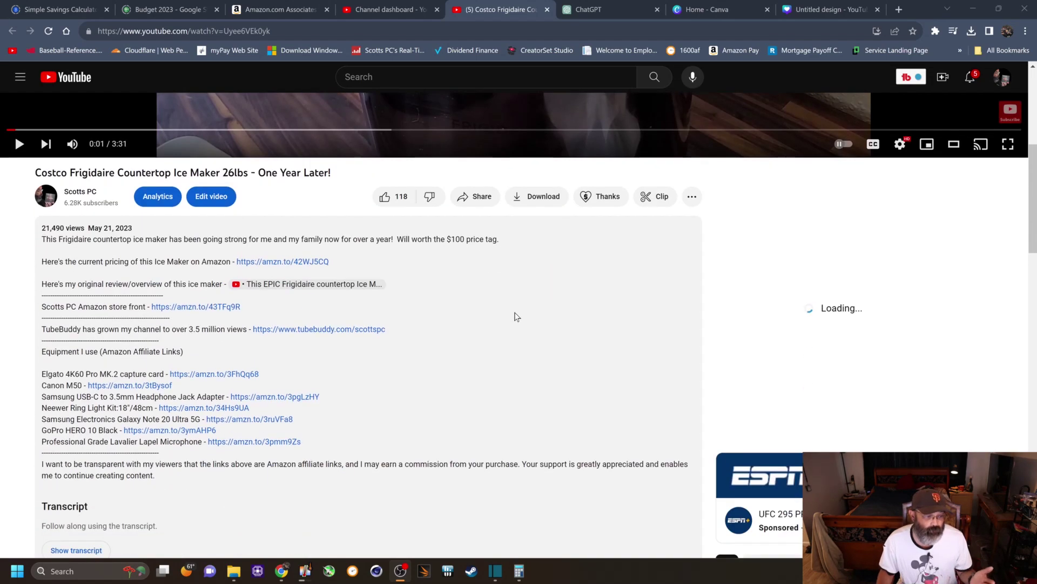
scroll(510, 313, down, 3)
scroll(511, 313, down, 2)
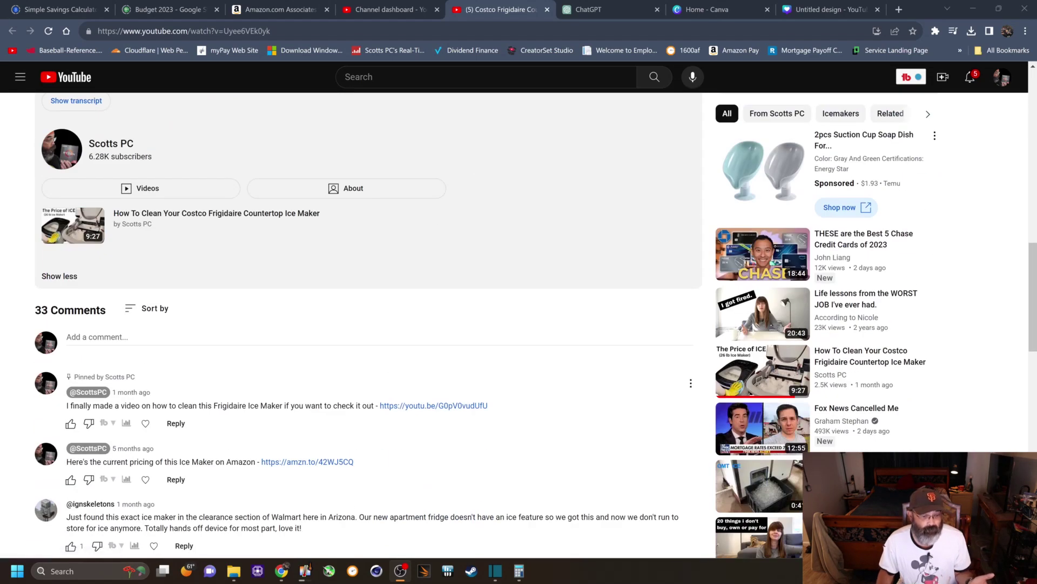
scroll(435, 395, up, 3)
scroll(432, 395, up, 2)
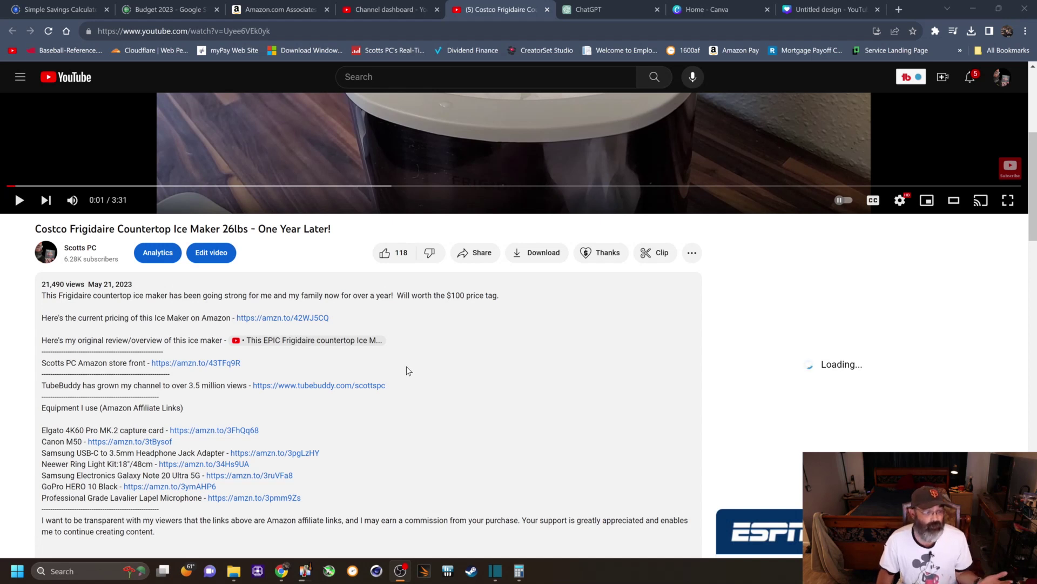
- Follow the description's Amazon link to the Frigidaire 26 lbs countertop ice maker page
click(308, 318)
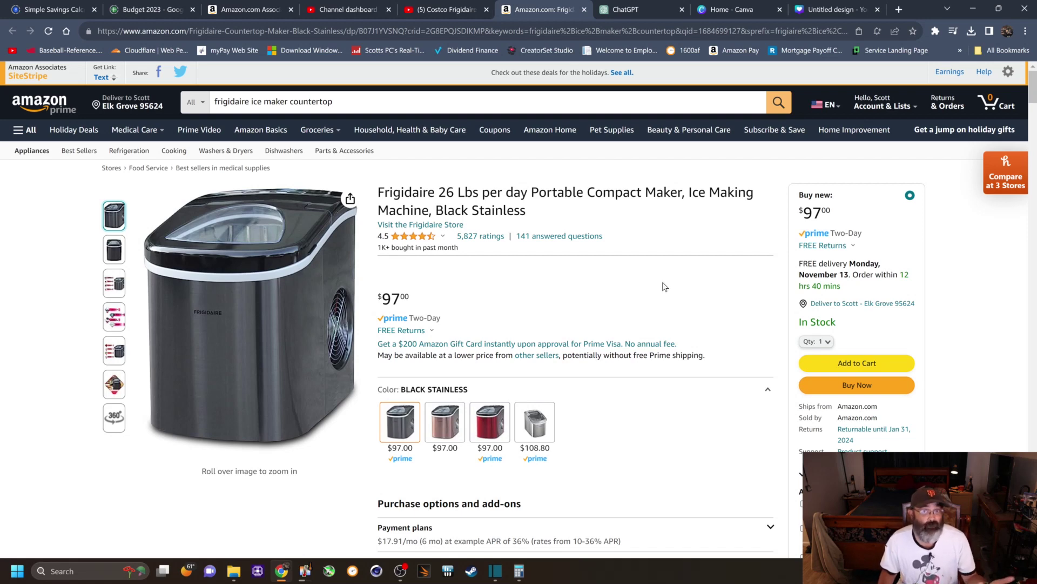
- Switch to the Amazon Associates Reports tab showing 2022 commissions of $868.98
key(ctrl+3)
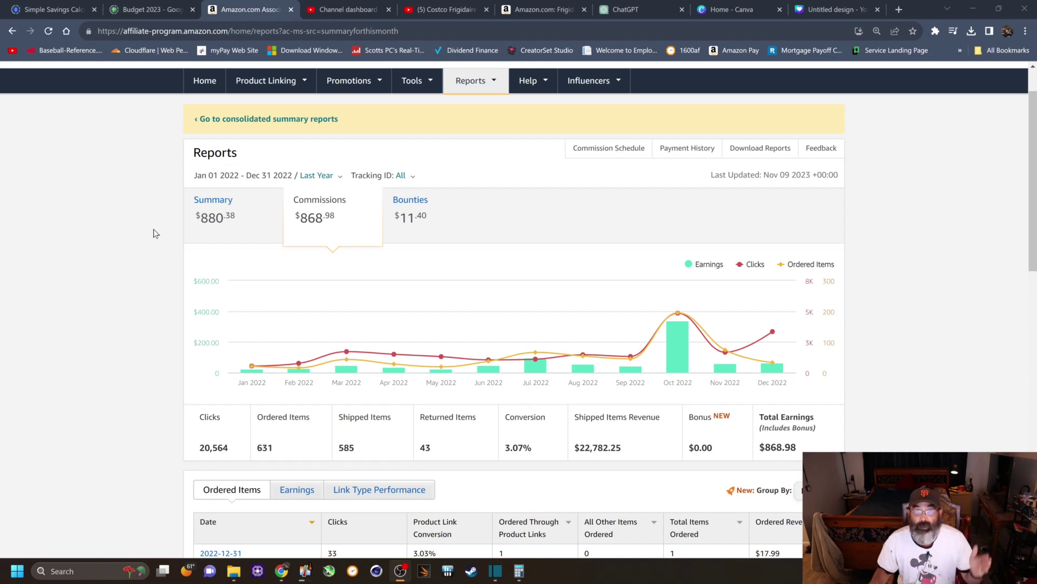
- Change the Associates report period to This Year (Jan 01 – Nov 10 2023)
click(266, 176)
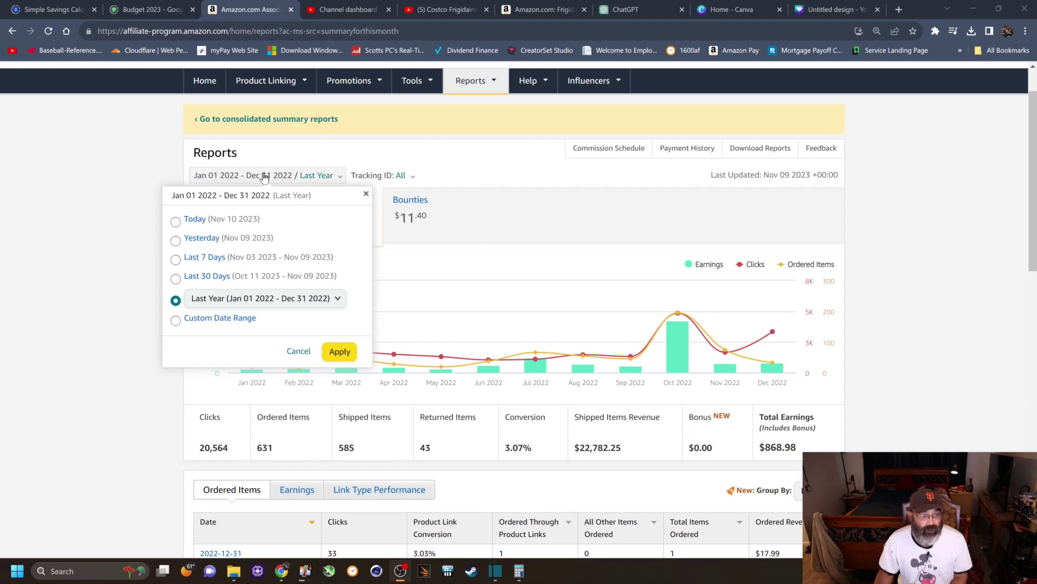
click(232, 300)
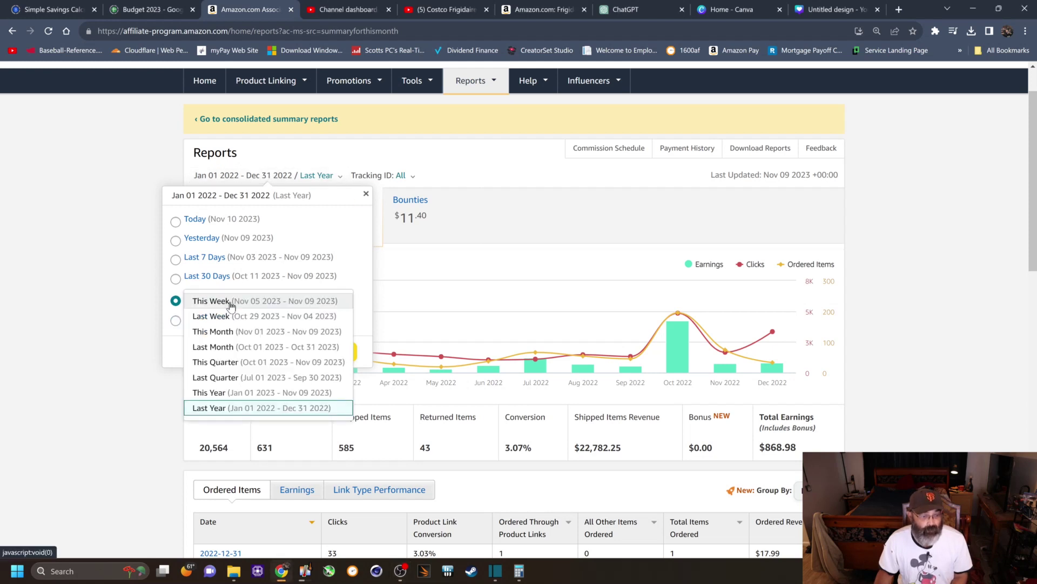
click(245, 393)
click(339, 352)
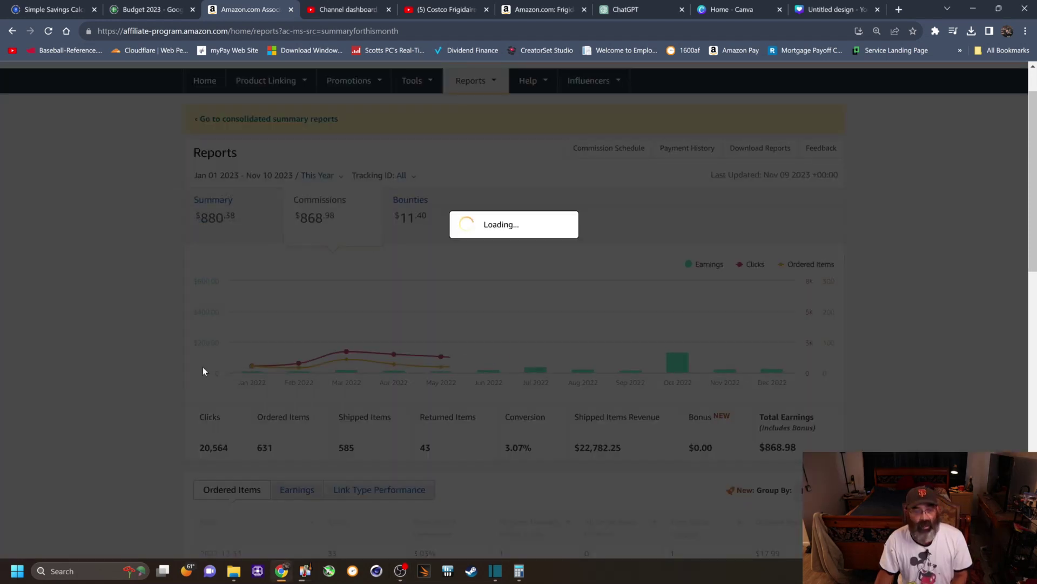